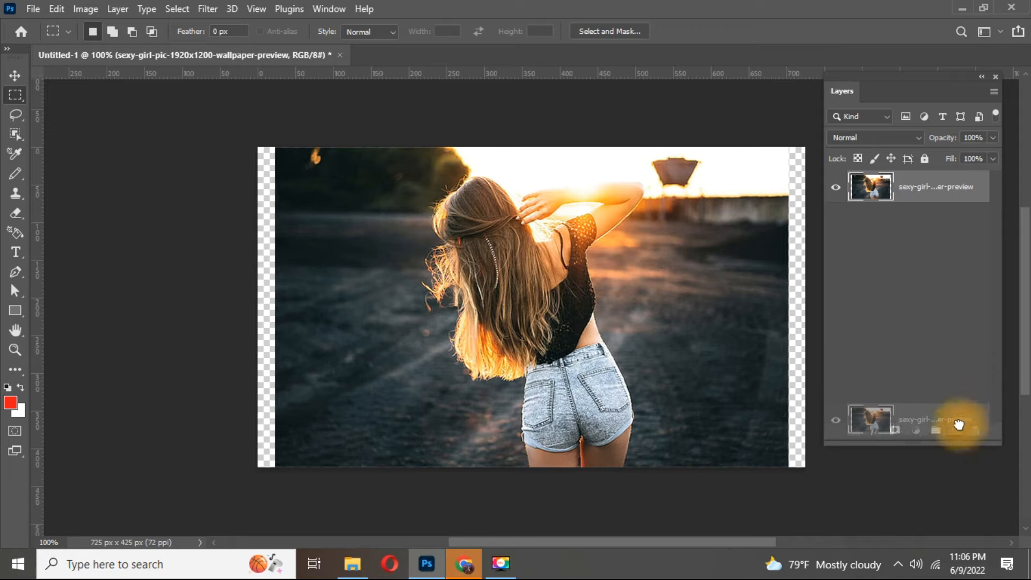
- Duplicate the photo layer and delete the extra empty Layer 1
click(957, 430)
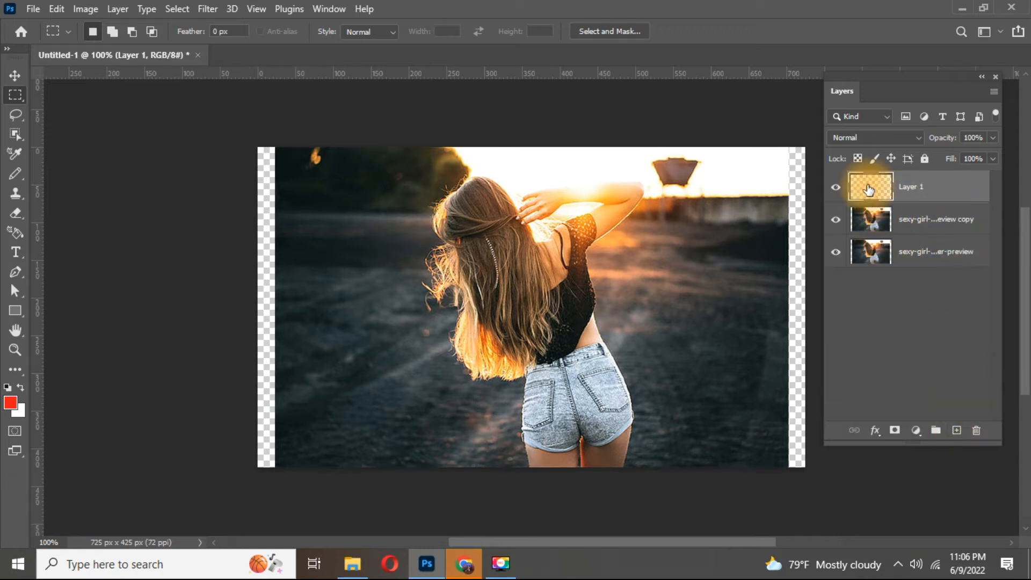
click(977, 430)
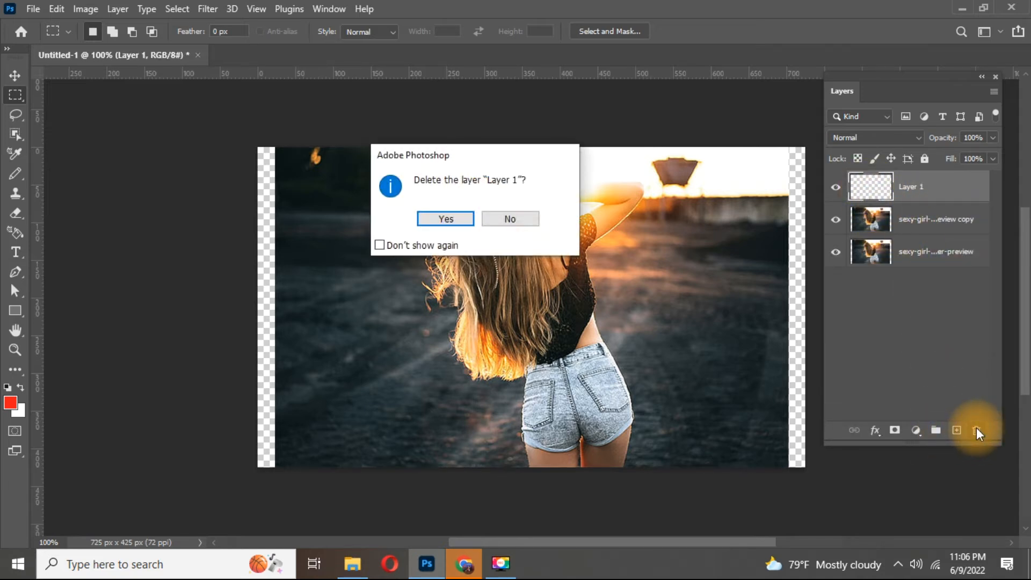
click(446, 219)
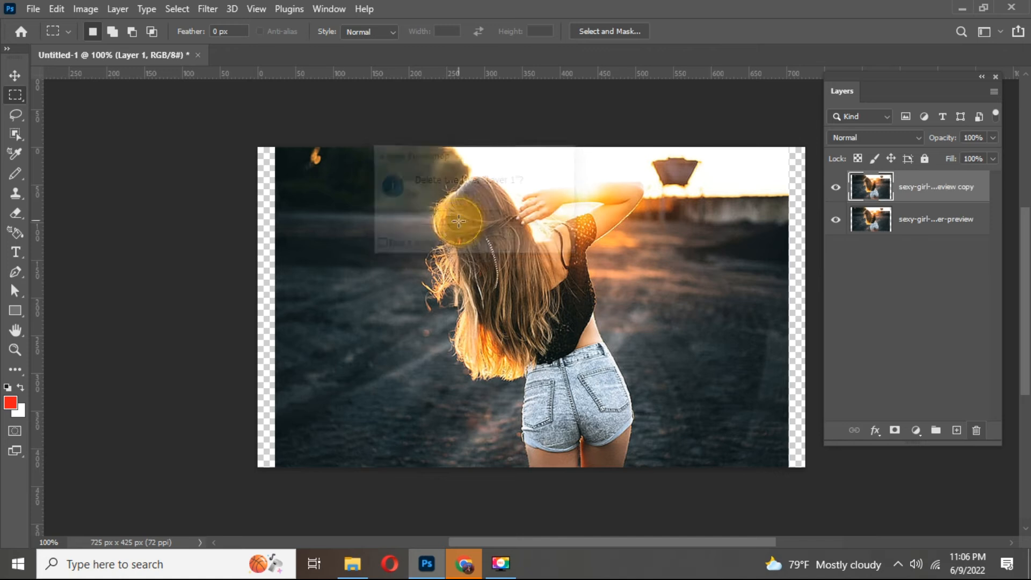
- Lock the duplicate photo layer and keep it hidden beneath the original photo layer
click(925, 159)
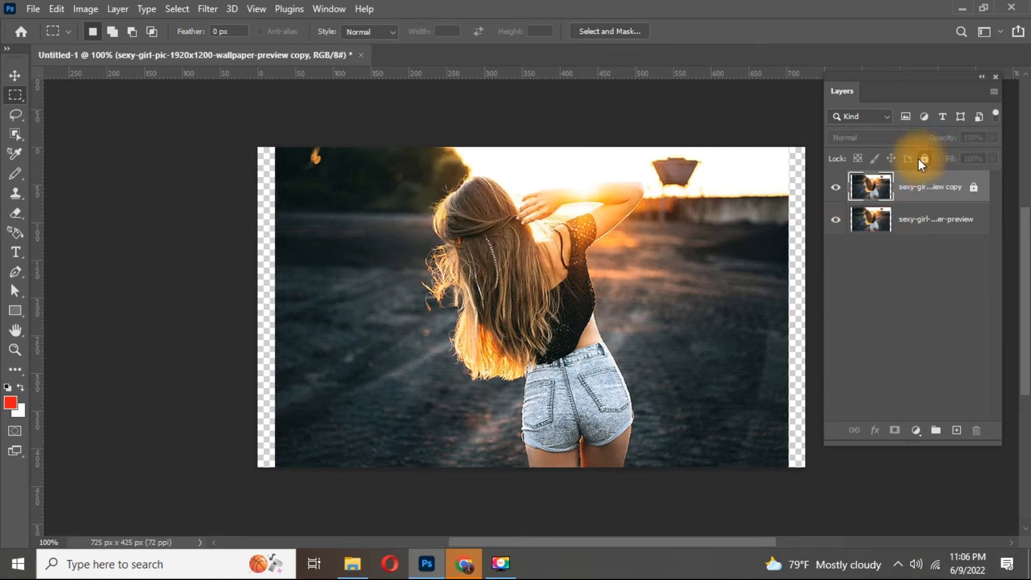
drag(919, 230, 910, 178)
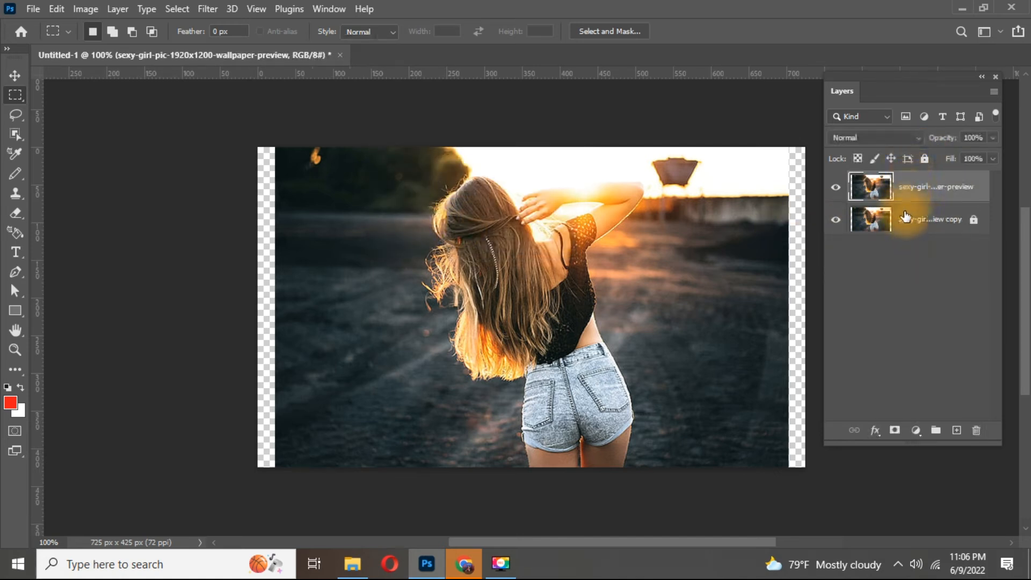
click(836, 224)
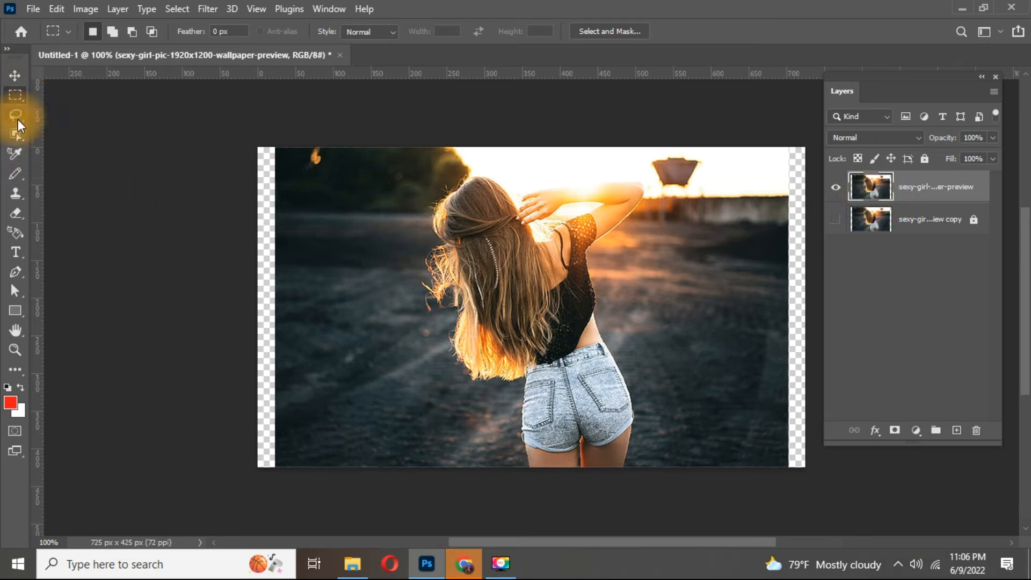
- Select the woman automatically with the Object Selection tool's Select Subject and copy her onto a new layer
click(16, 133)
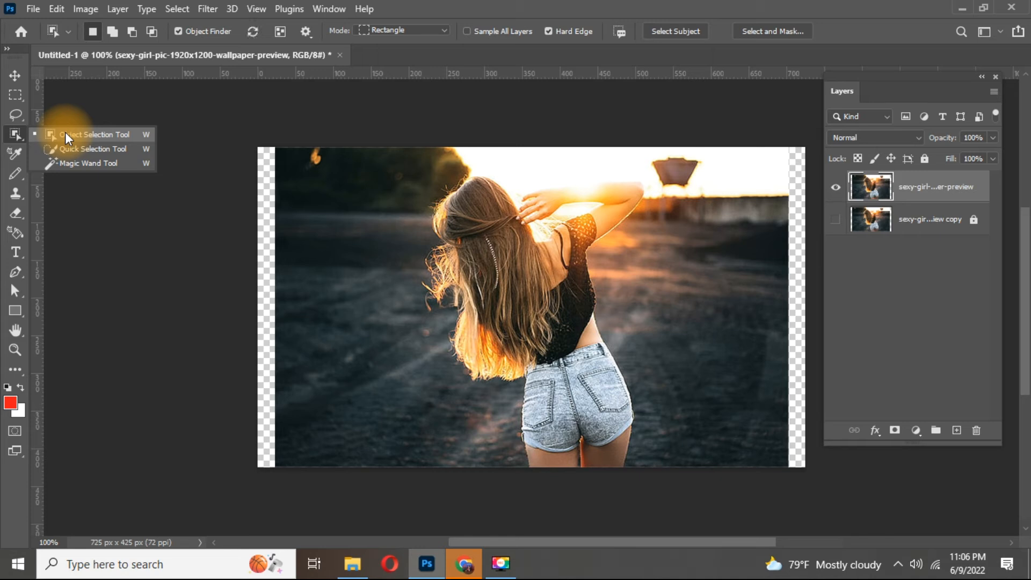
click(66, 134)
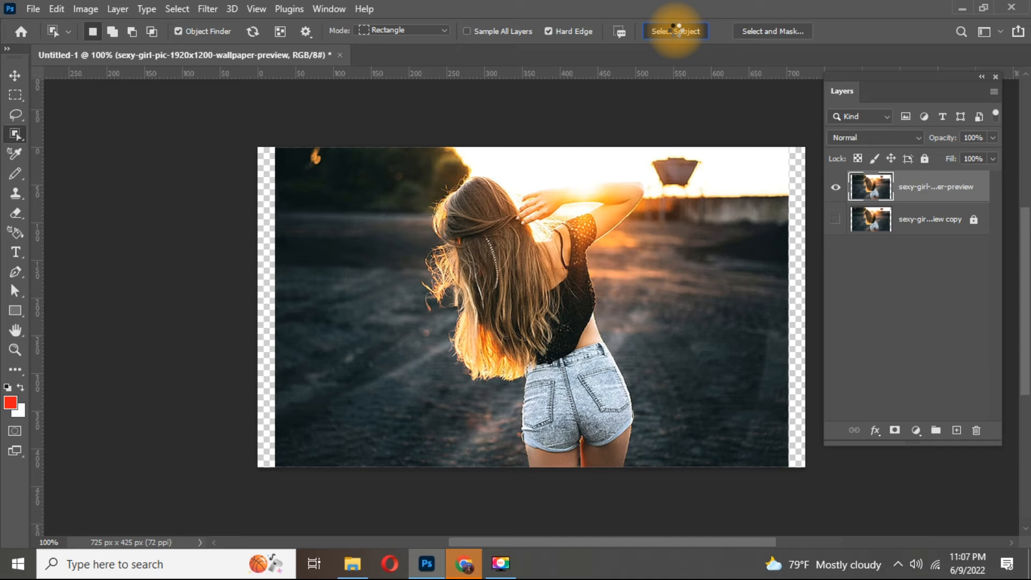
click(676, 30)
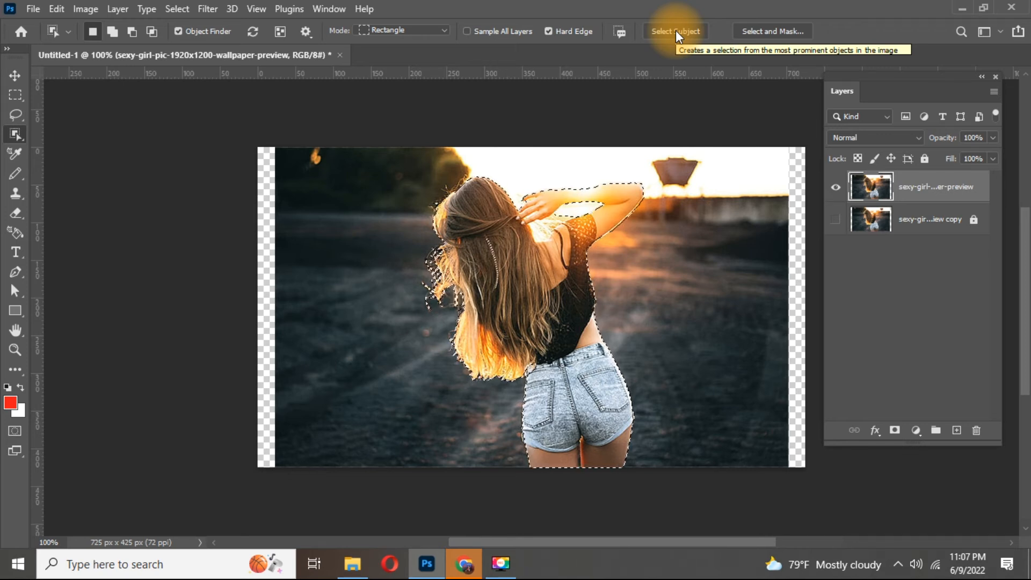
key(ctrl+j)
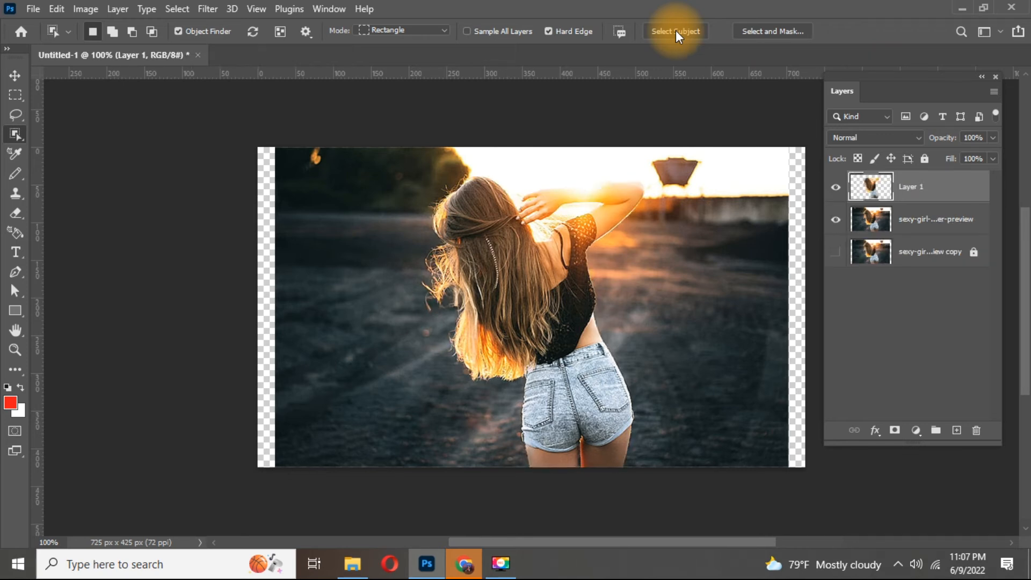
- On the original photo layer, draw a rectangular marquee around the woman, spanning nearly the full canvas height and extending past her hair and elbow
click(861, 221)
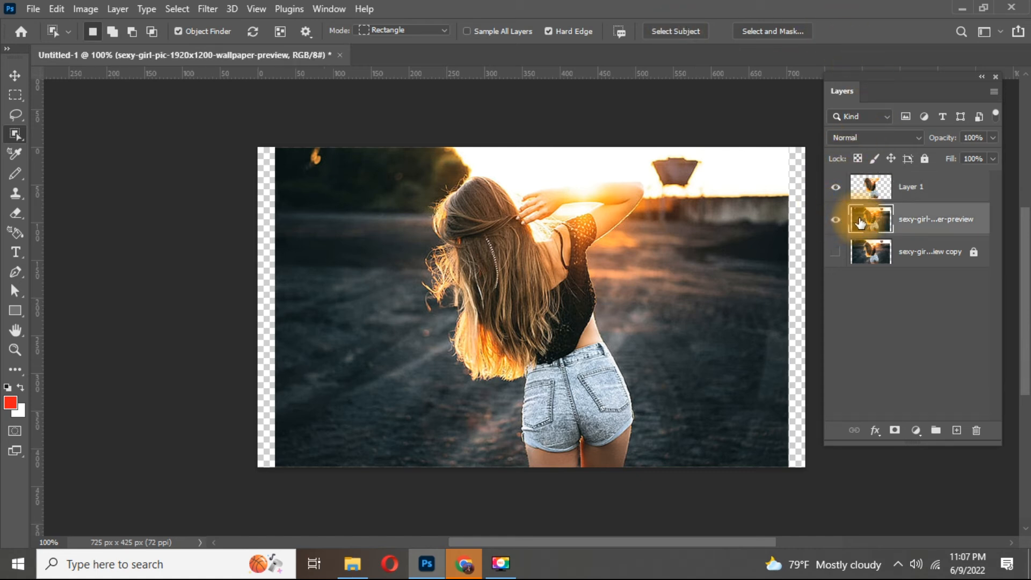
click(27, 102)
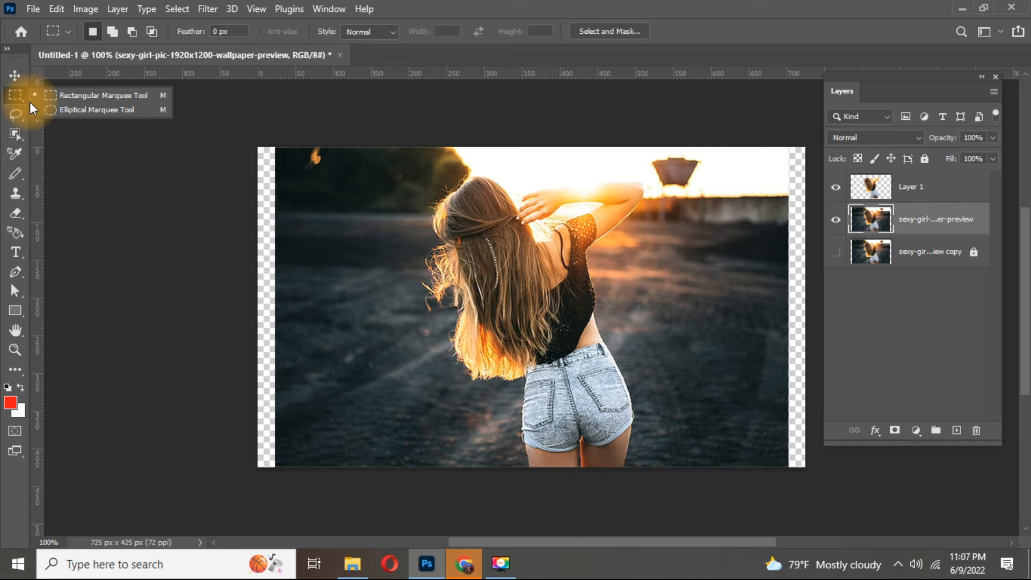
click(81, 98)
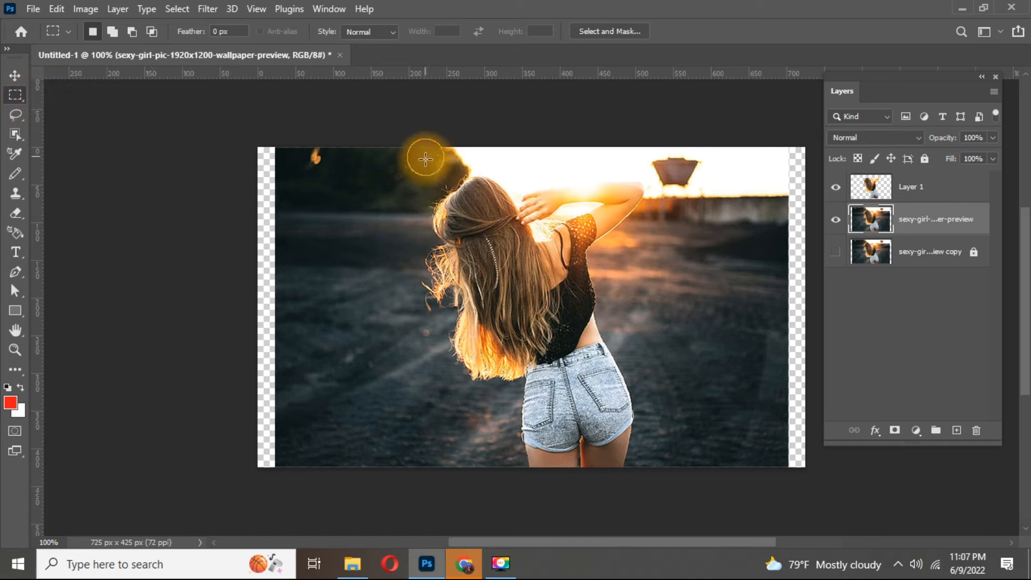
drag(426, 158, 678, 468)
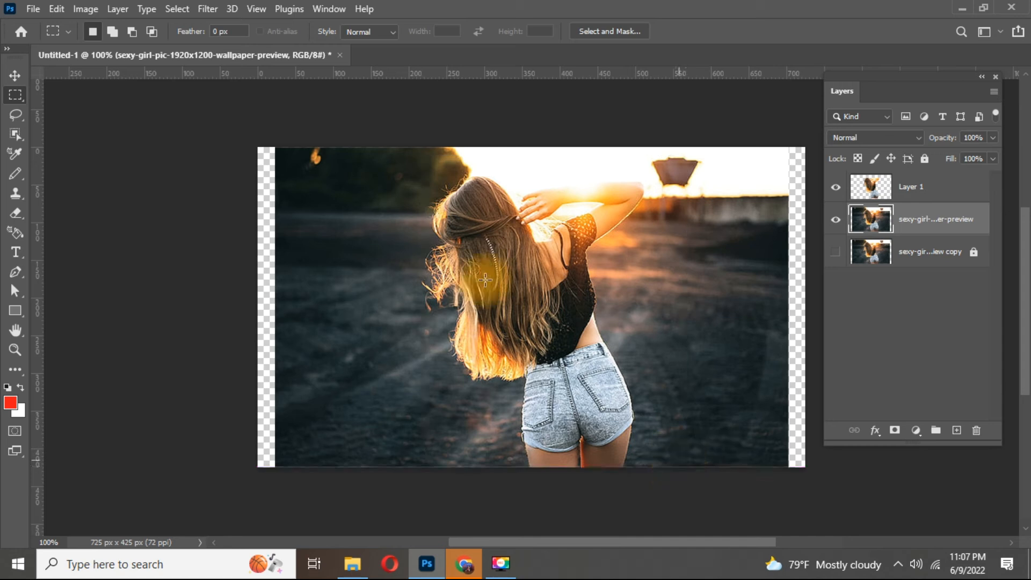
drag(417, 146, 652, 466)
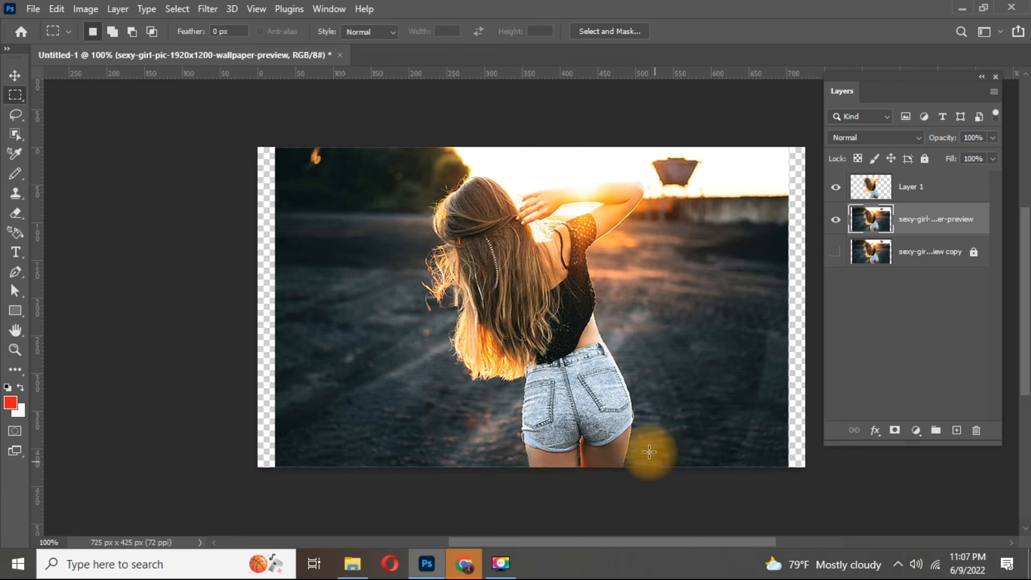
drag(394, 152, 651, 466)
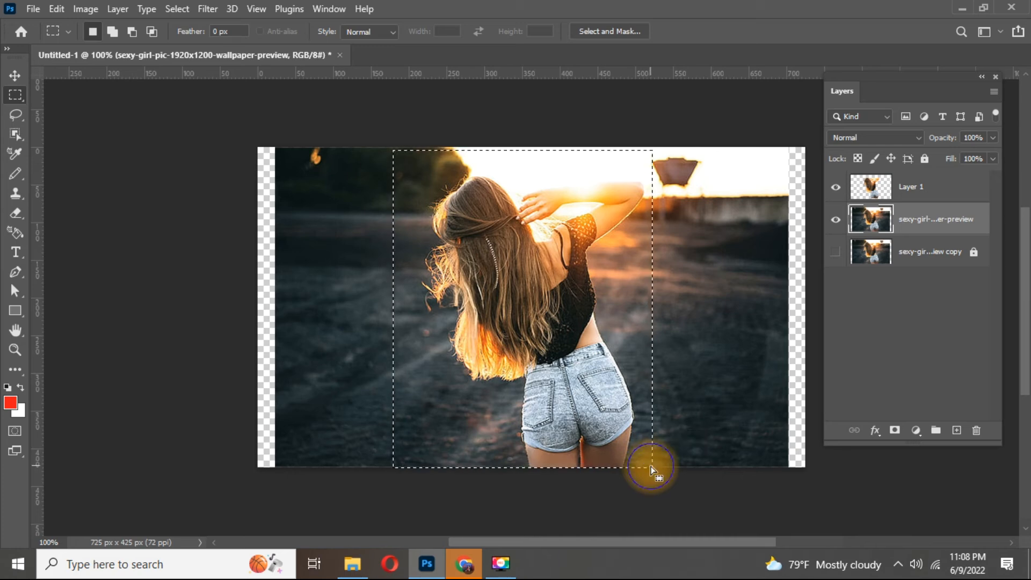
click(57, 9)
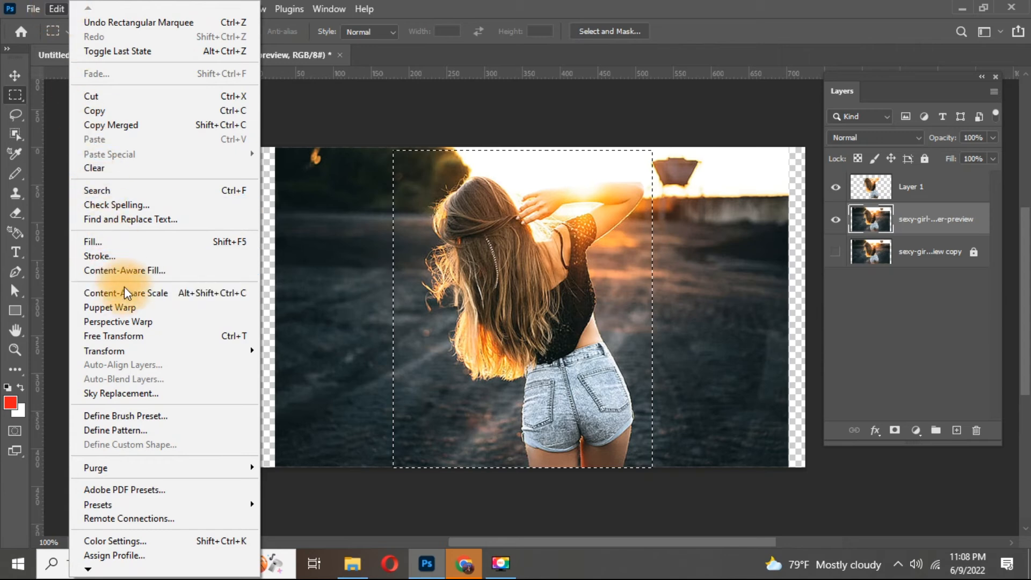
click(126, 291)
key(Escape)
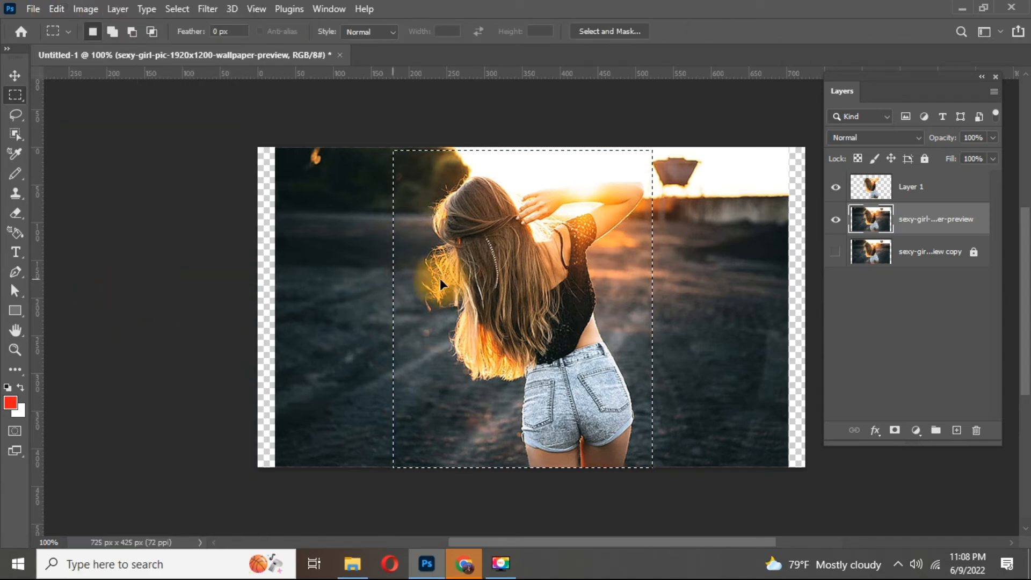
- Fill the marquee area with Content-Aware contents, Color Adaptation on, Normal mode and 100% opacity, and deselect
right_click(737, 243)
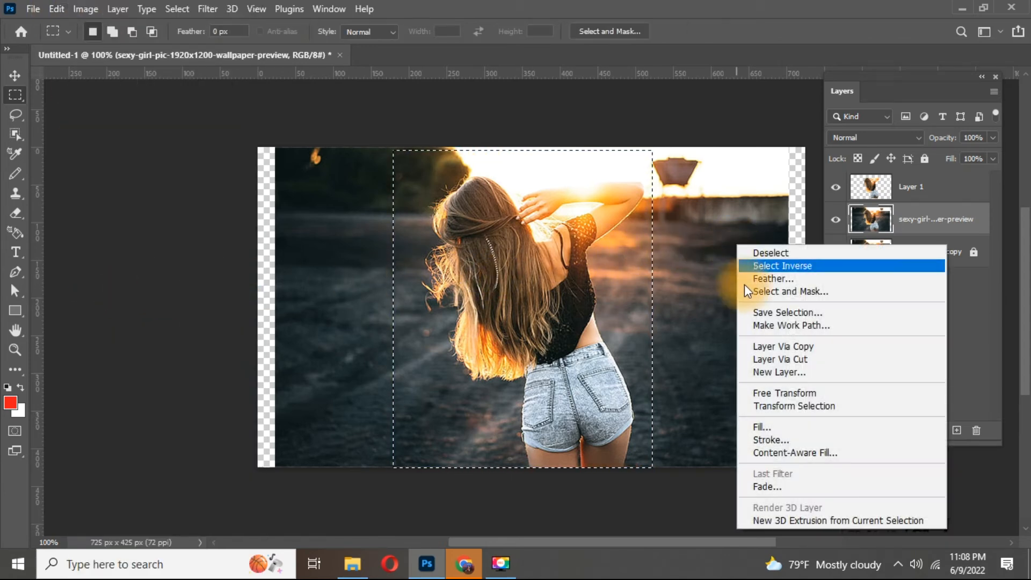
click(760, 426)
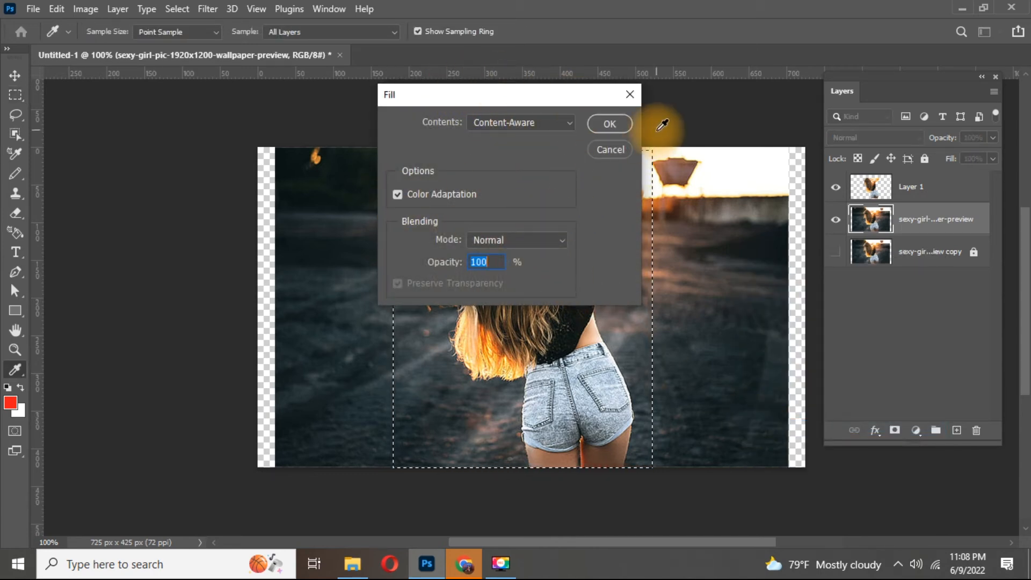
click(610, 124)
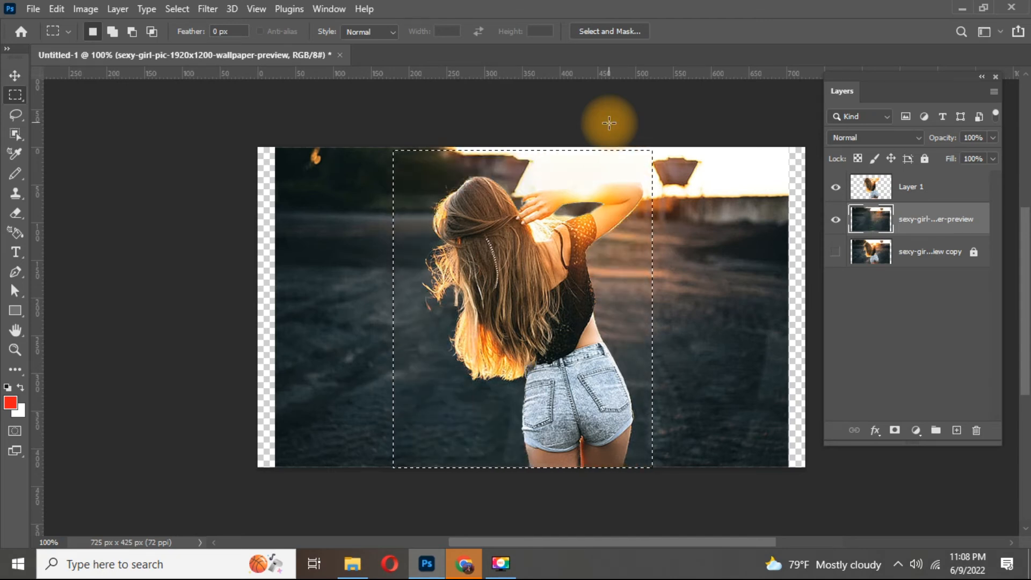
key(ctrl+d)
- Check the filled background without the cutout, hide the background layer, and select the visible Layer 1
click(836, 188)
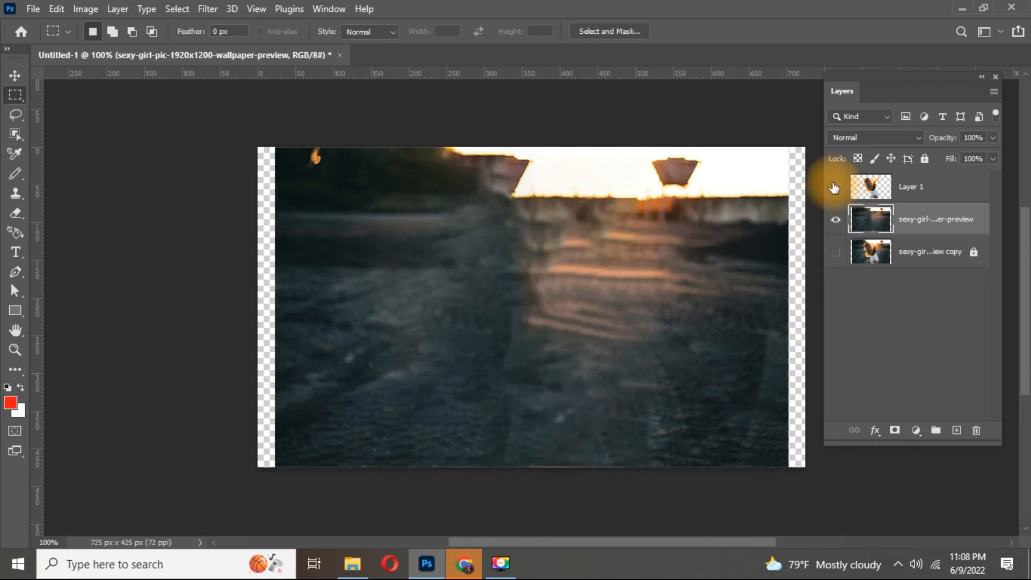
click(834, 187)
click(834, 188)
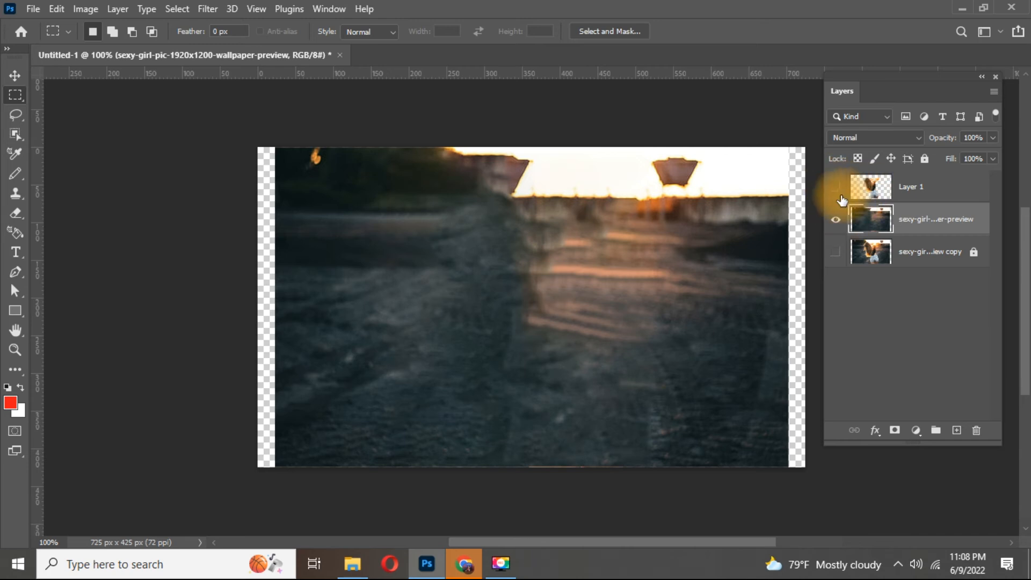
click(836, 219)
click(836, 187)
click(871, 187)
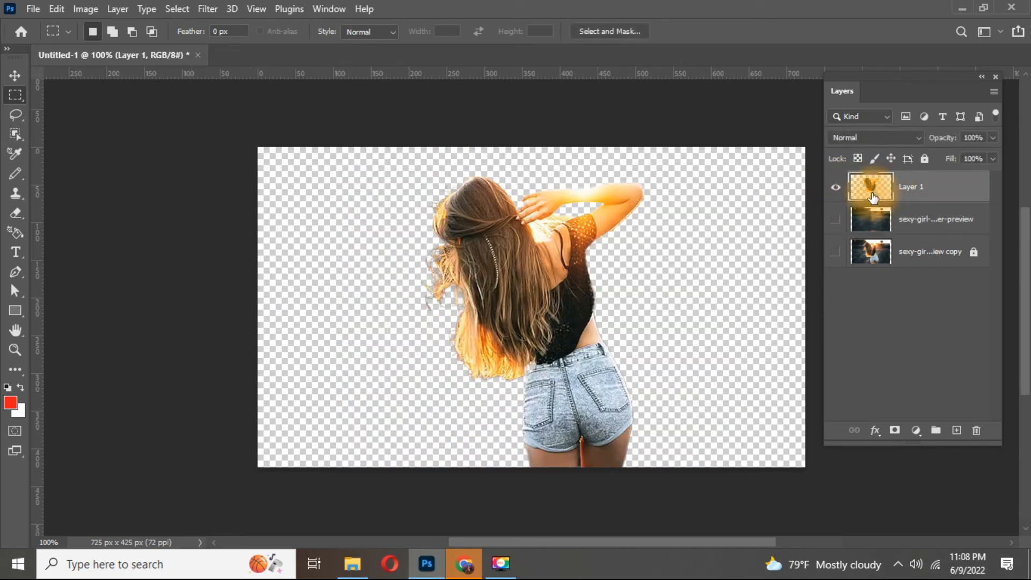
- Start Puppet Warp on Layer 1, pin the woman's hand, back and elbow, and pull the elbow tip slightly outward and down
click(30, 10)
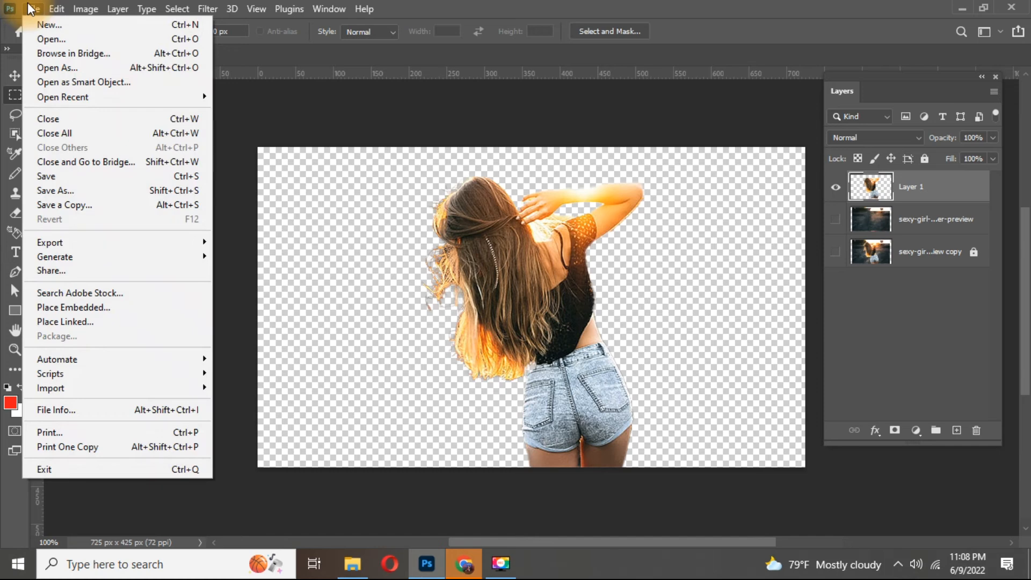
click(62, 6)
click(63, 5)
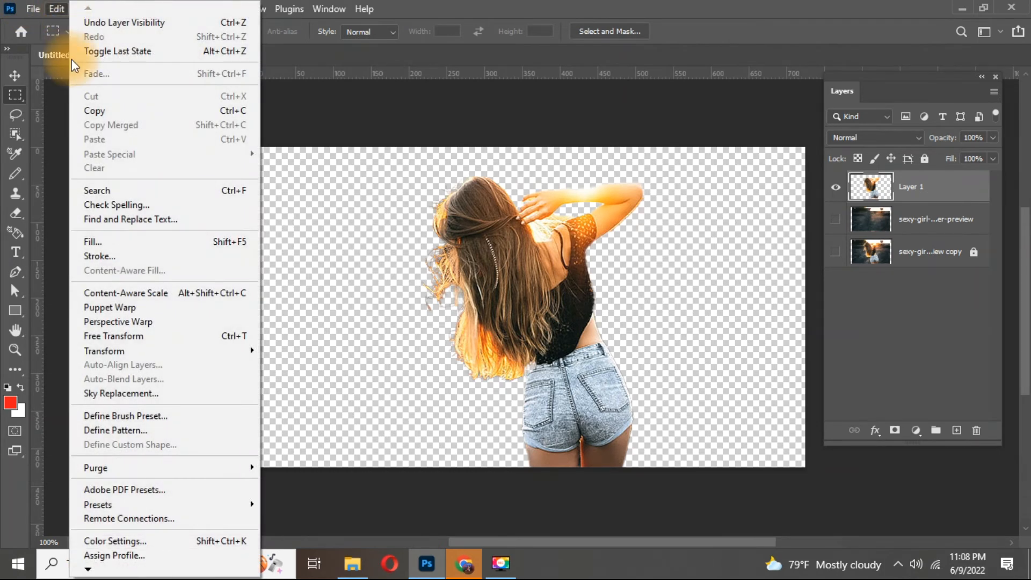
click(112, 307)
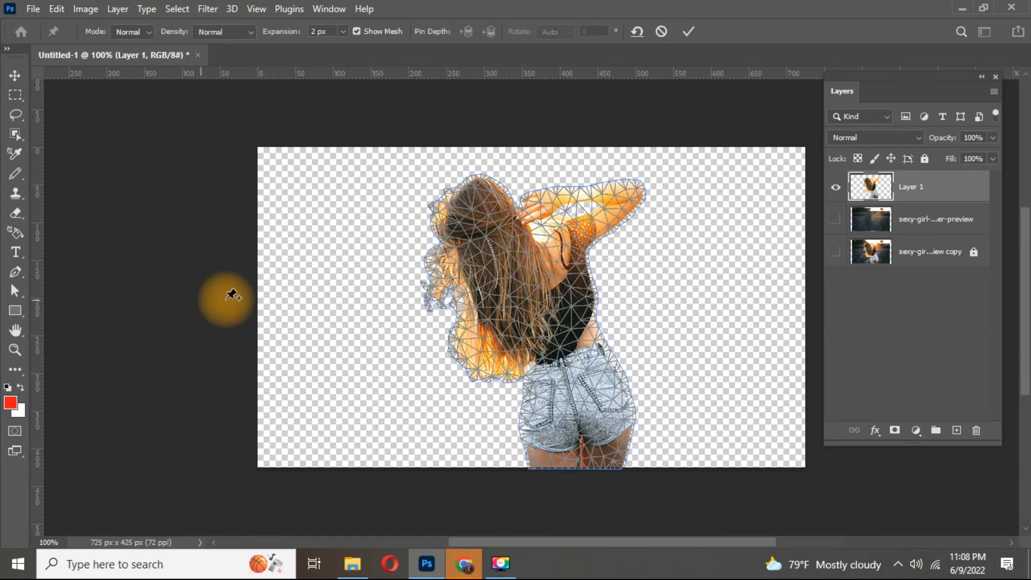
click(522, 217)
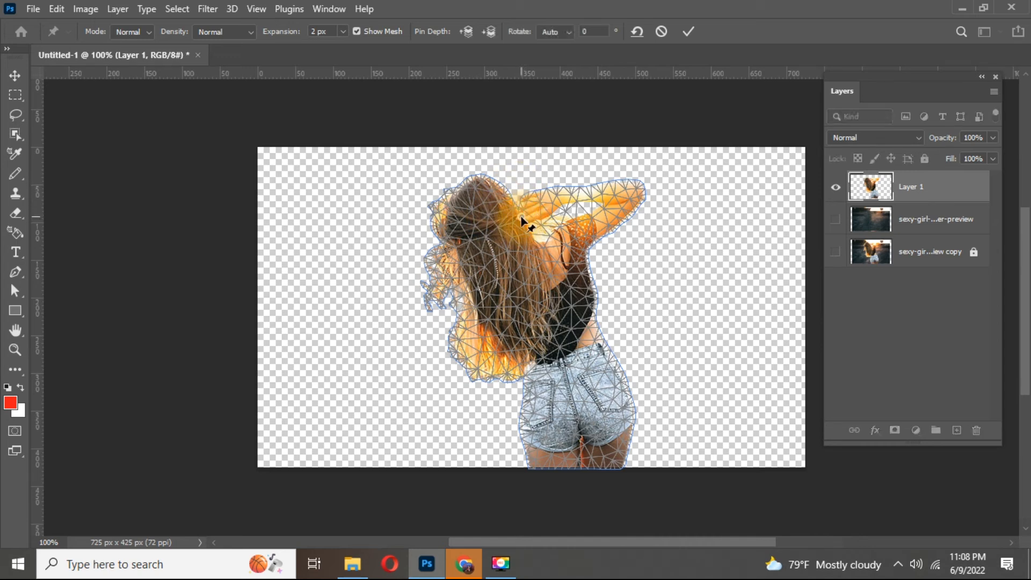
click(536, 288)
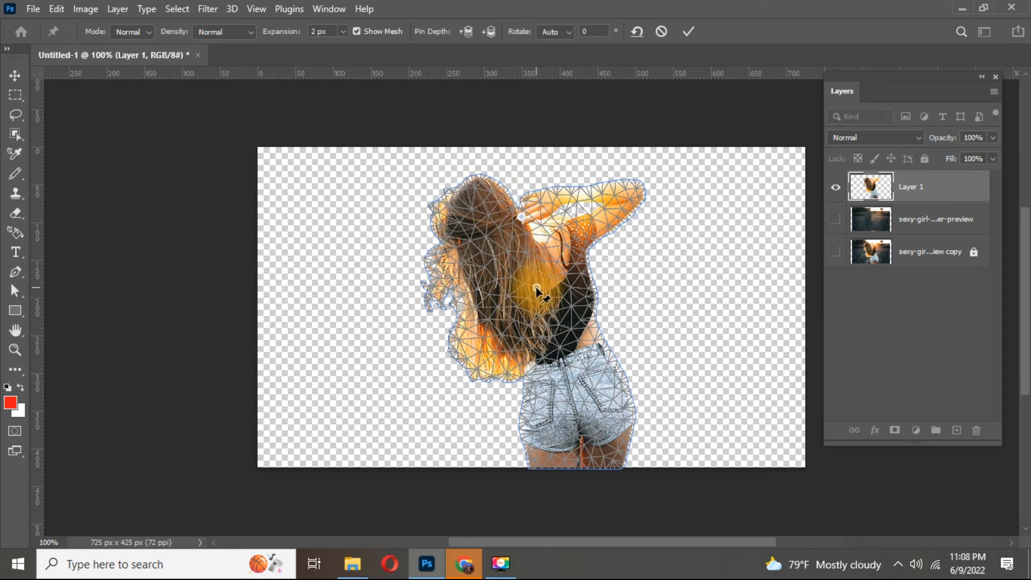
click(629, 207)
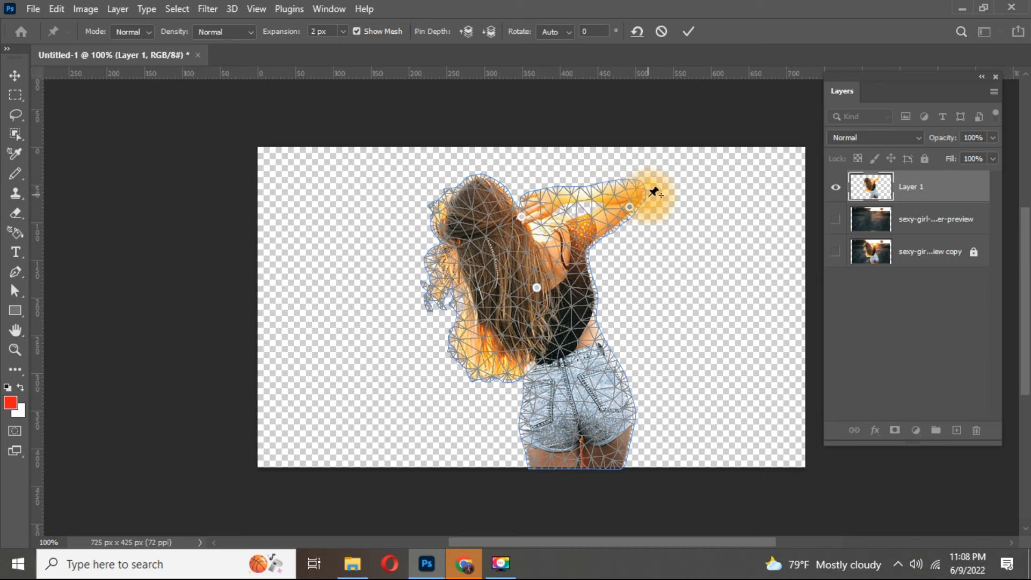
click(642, 186)
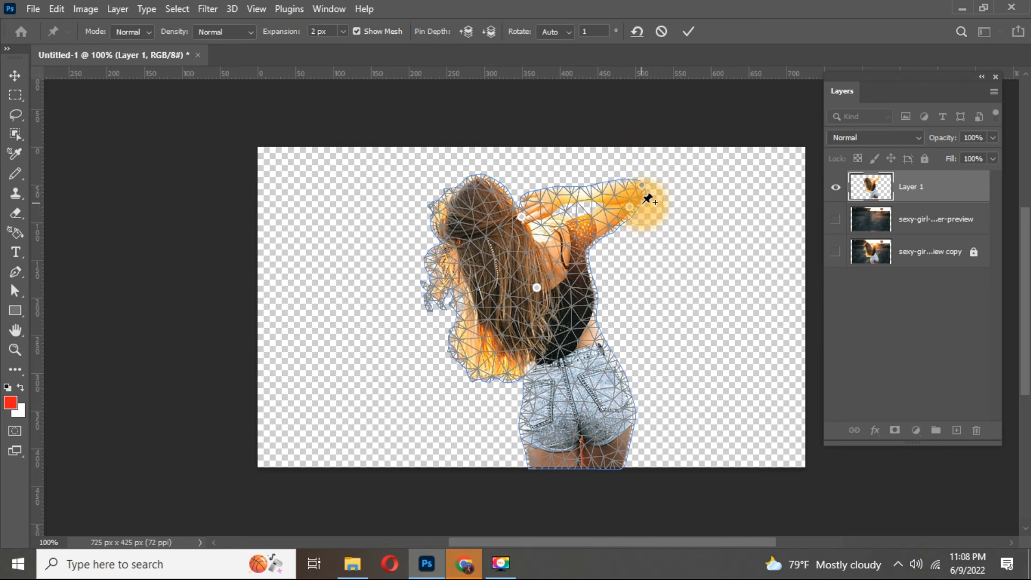
drag(646, 198, 650, 218)
- Pin the top of the woman's head, rotate that pin to a fixed 122°, and add a pin at her thighs
click(473, 187)
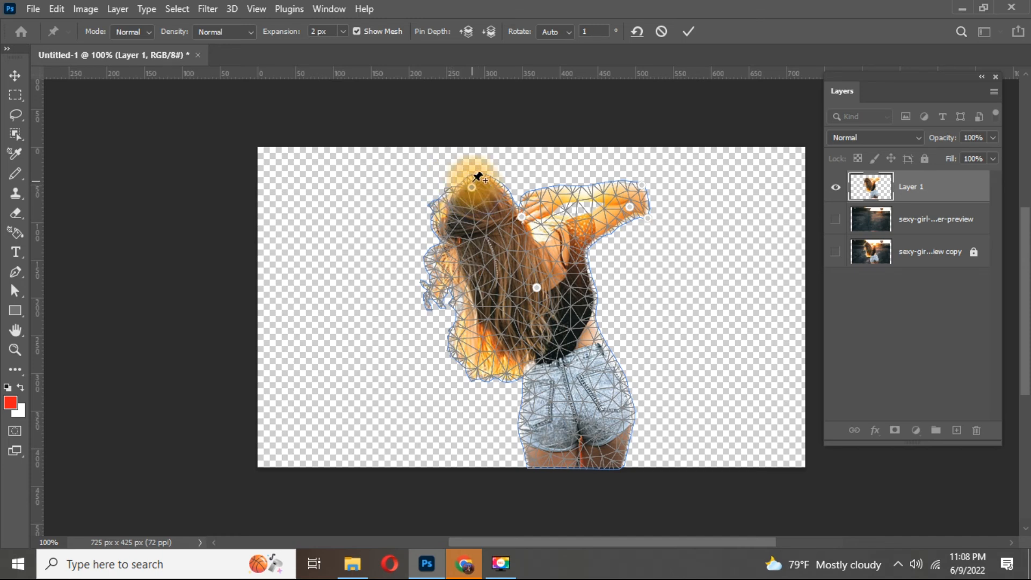
click(474, 178)
click(522, 229)
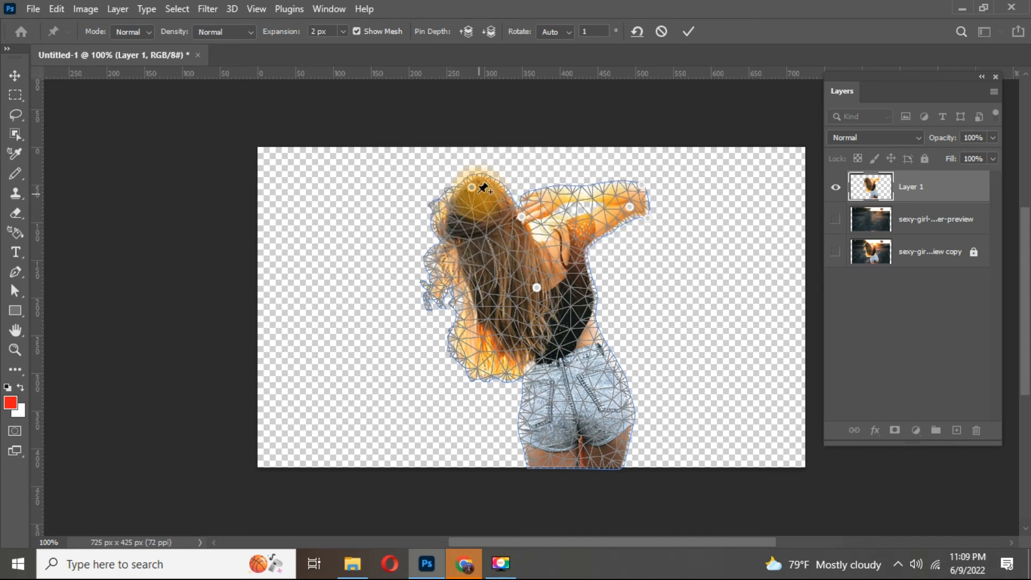
drag(449, 176, 506, 185)
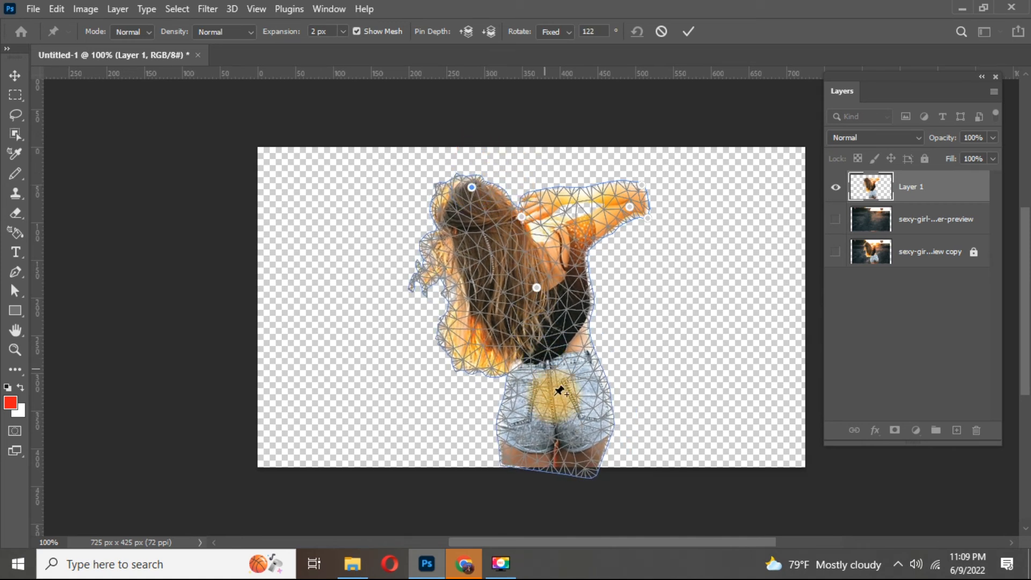
click(589, 466)
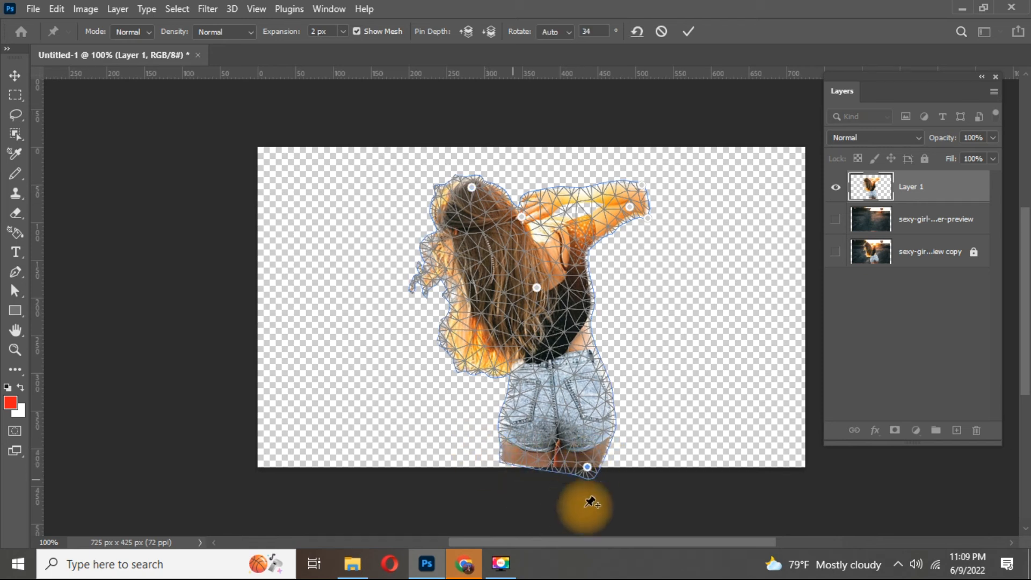
- Rotate the thigh pin to a fixed -9°, and pin the outer edge of the woman's face with a fixed 43° rotation
key(alt)
drag(619, 476, 628, 444)
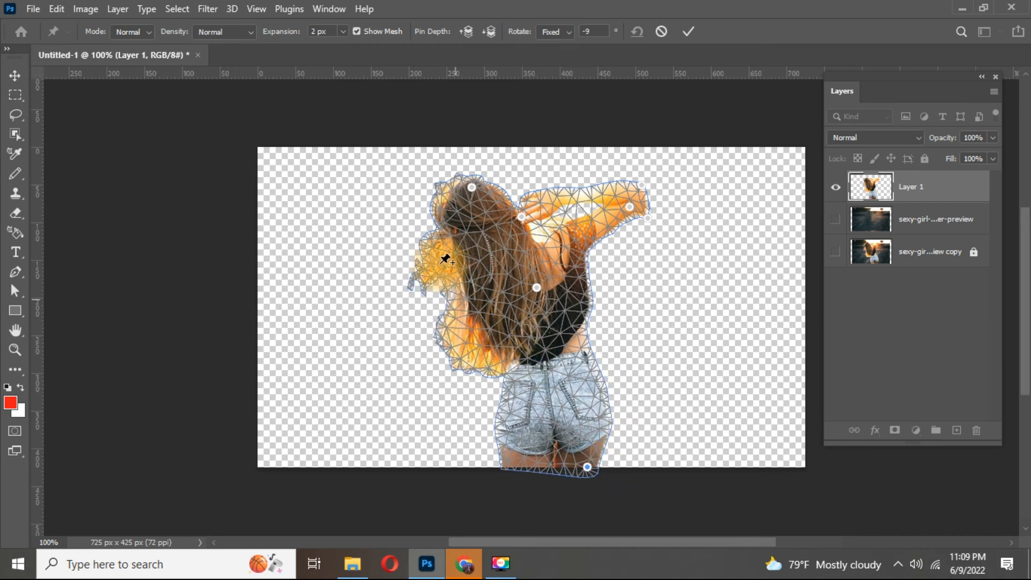
click(436, 211)
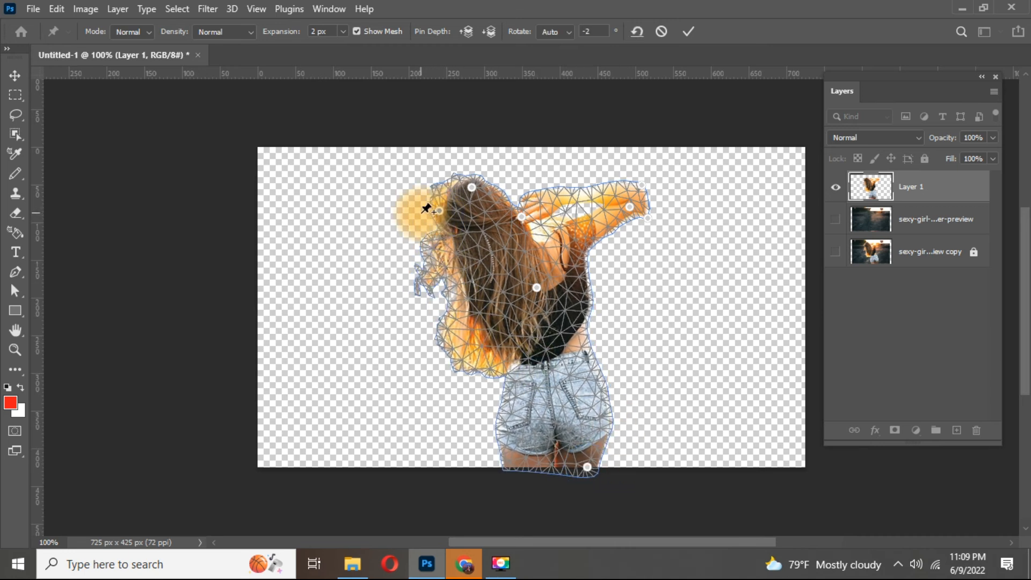
key(alt)
mouse_move(419, 206)
mouse_down()
mouse_move(403, 212)
mouse_move(414, 193)
mouse_up()
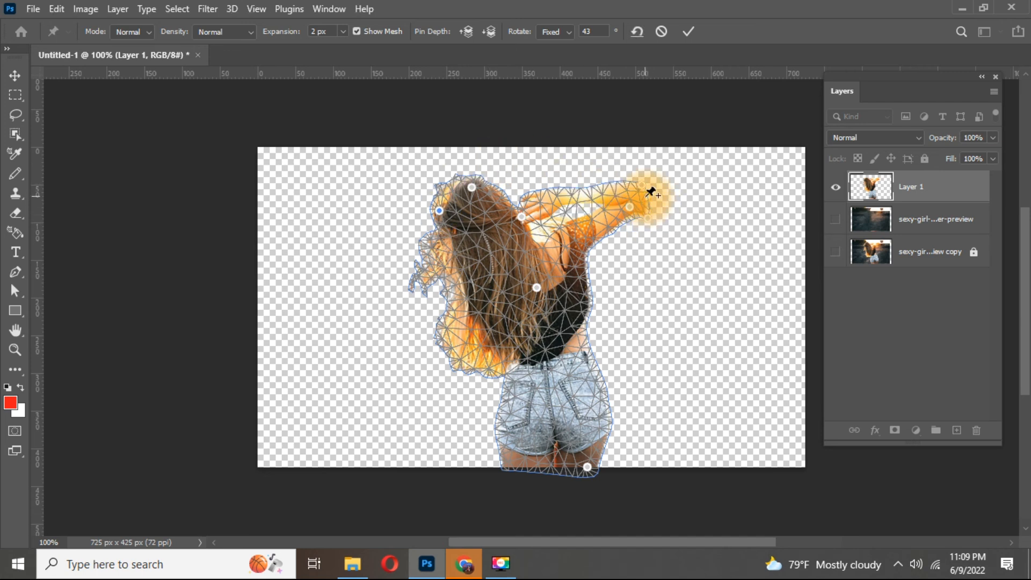
- Add a pin at the tip of the woman's raised elbow and commit the Puppet Warp
click(651, 205)
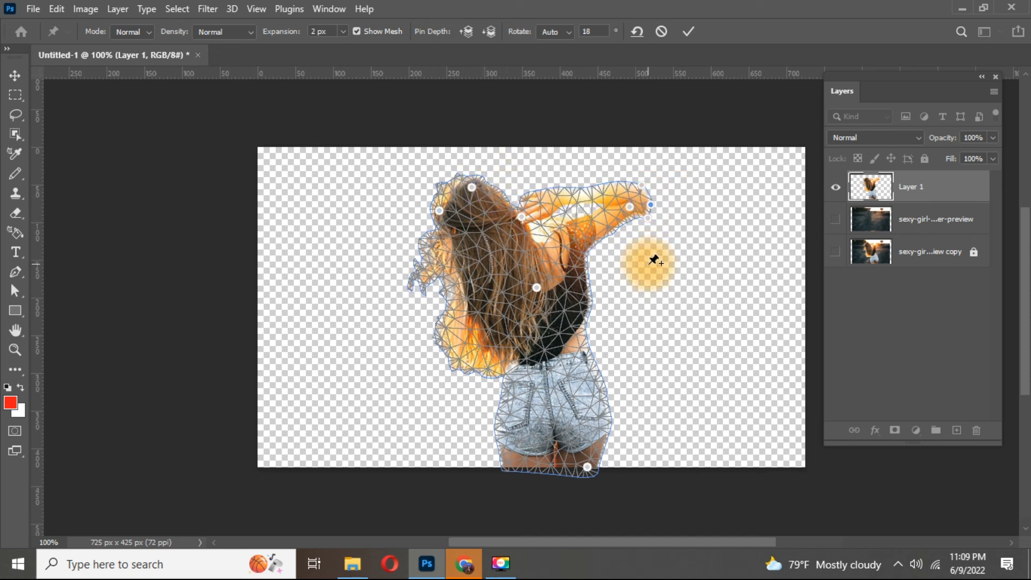
key(Return)
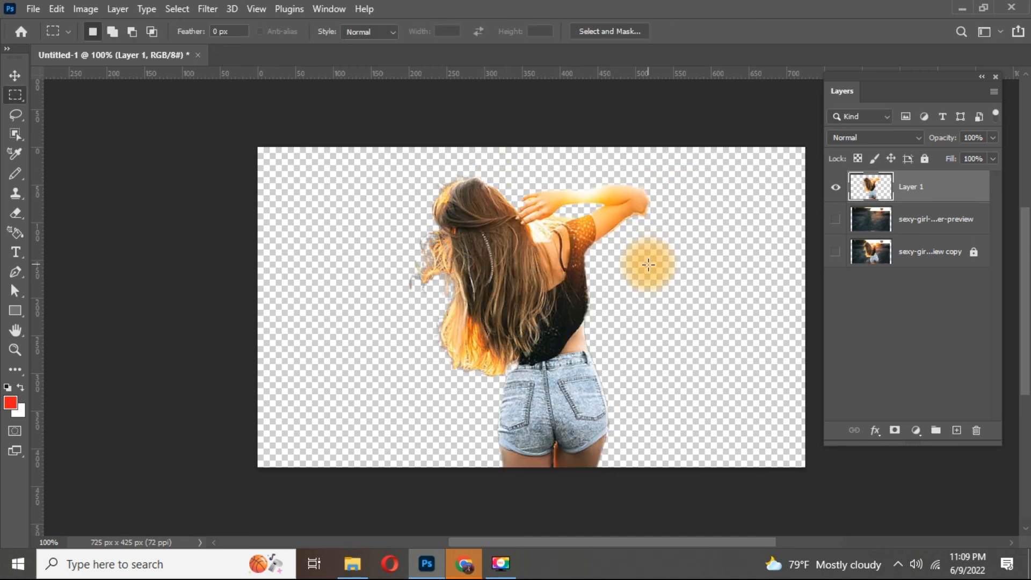
- Review the warped cutout over the filled background by showing that background layer and leaving the locked original copy hidden
click(836, 253)
click(836, 219)
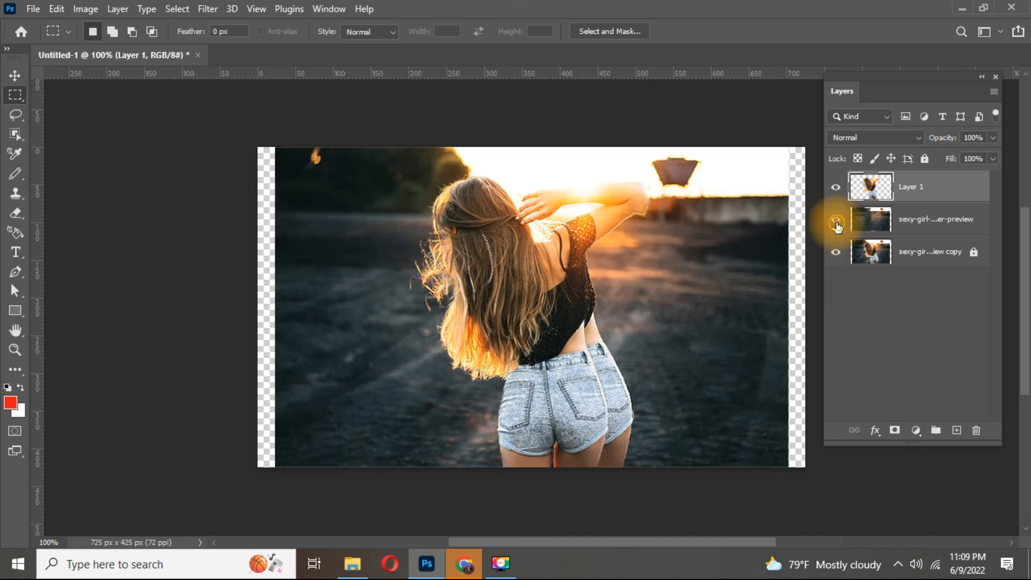
click(836, 188)
click(836, 188)
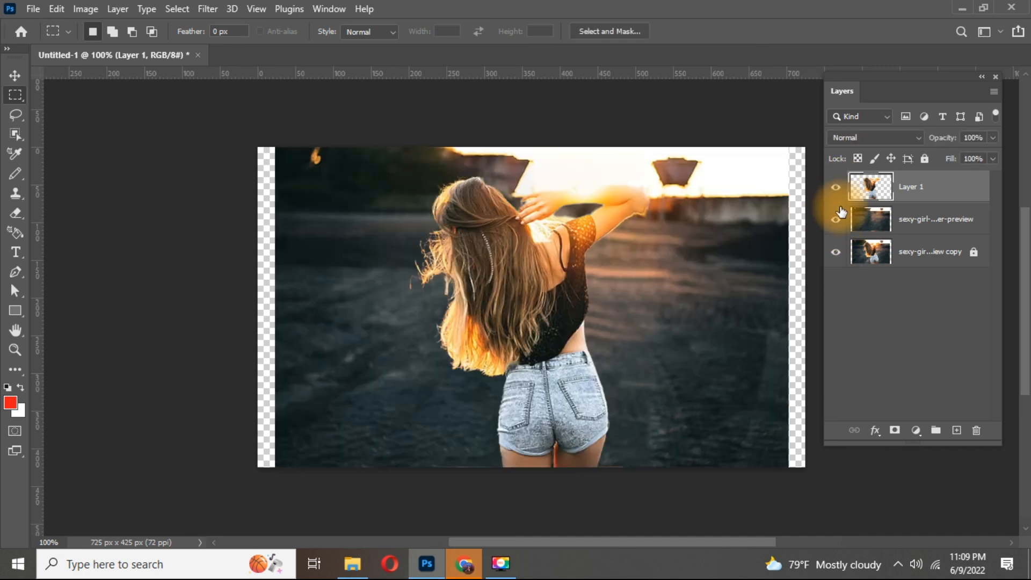
click(836, 253)
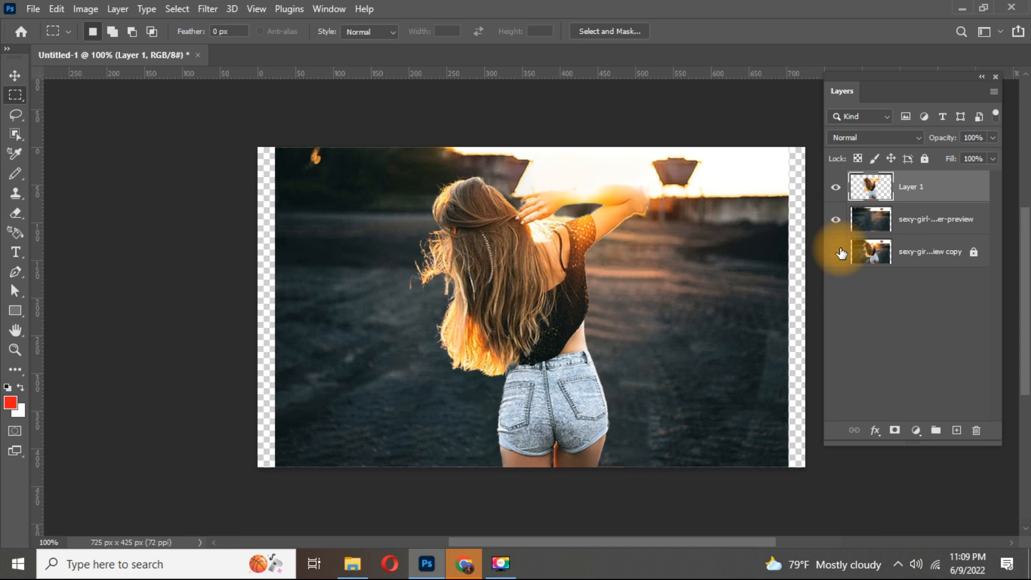
- Hide the filled background, show the locked original copy, and toggle Layer 1 to compare the original and warped poses
click(836, 219)
click(836, 188)
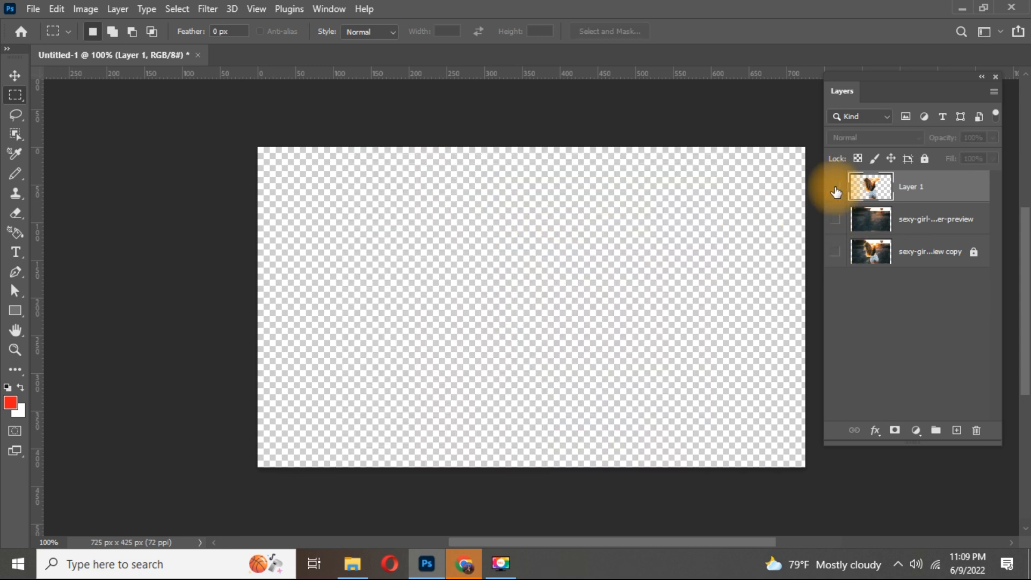
click(836, 252)
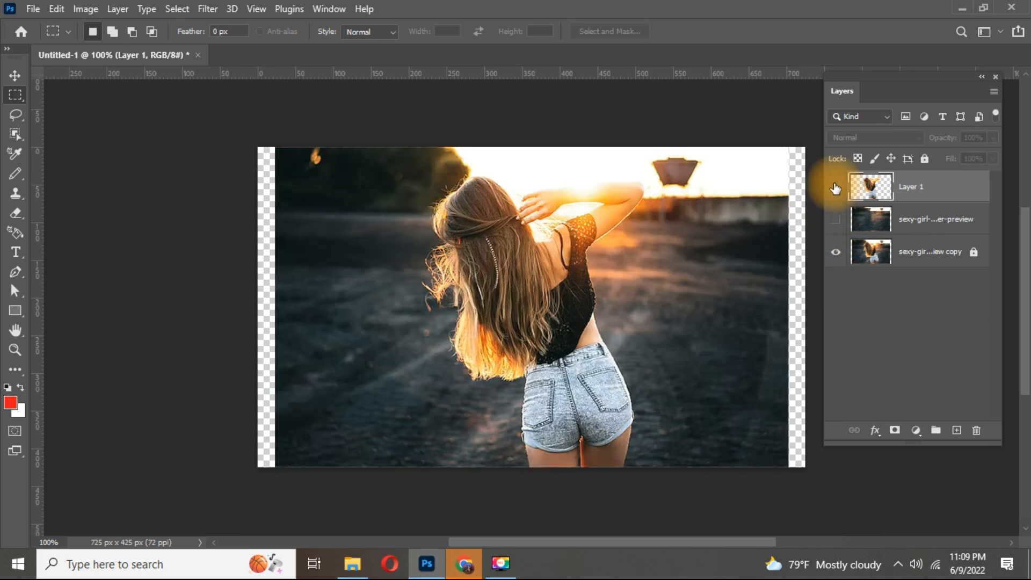
click(836, 188)
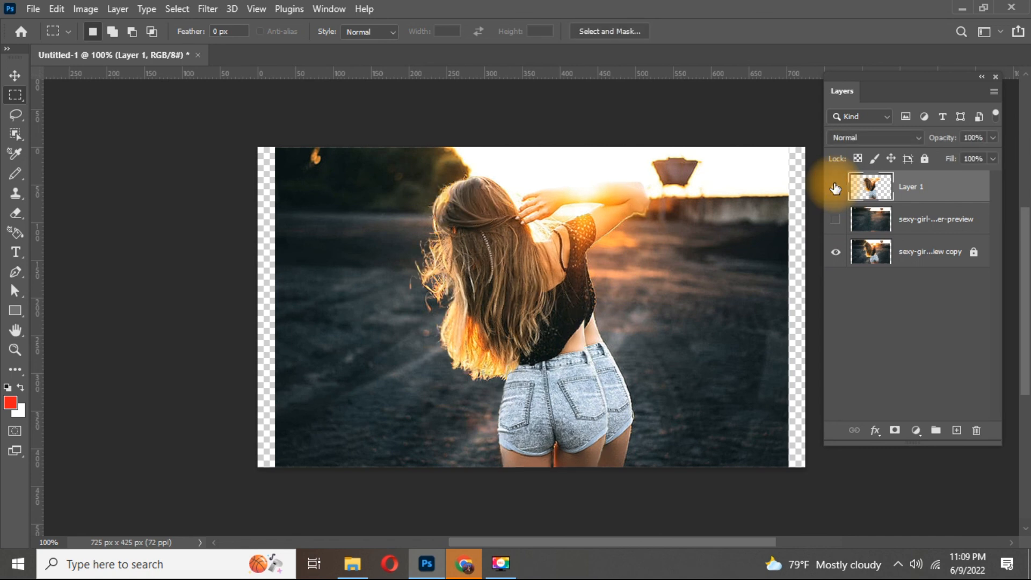
click(836, 188)
click(836, 188)
click(836, 188)
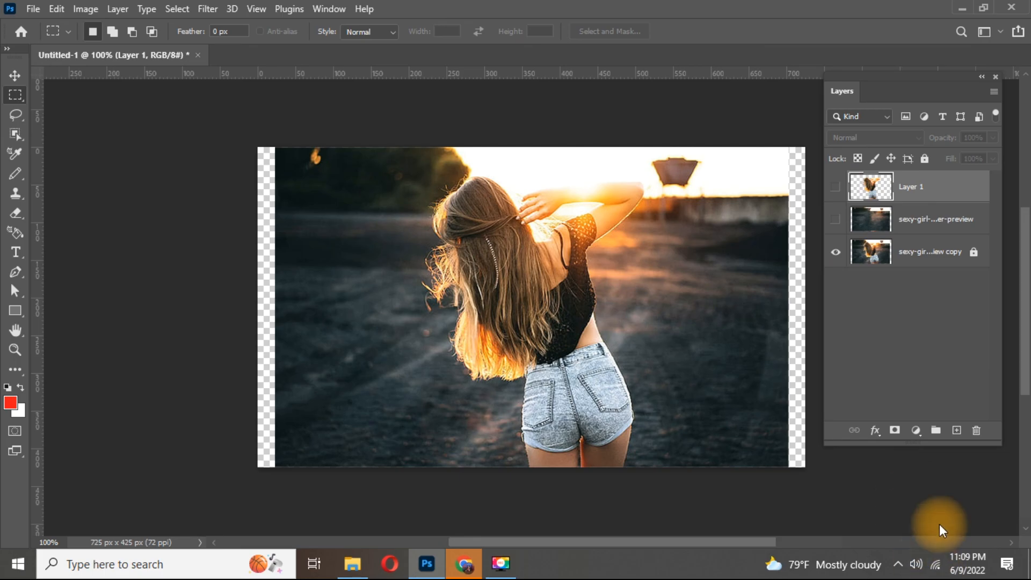